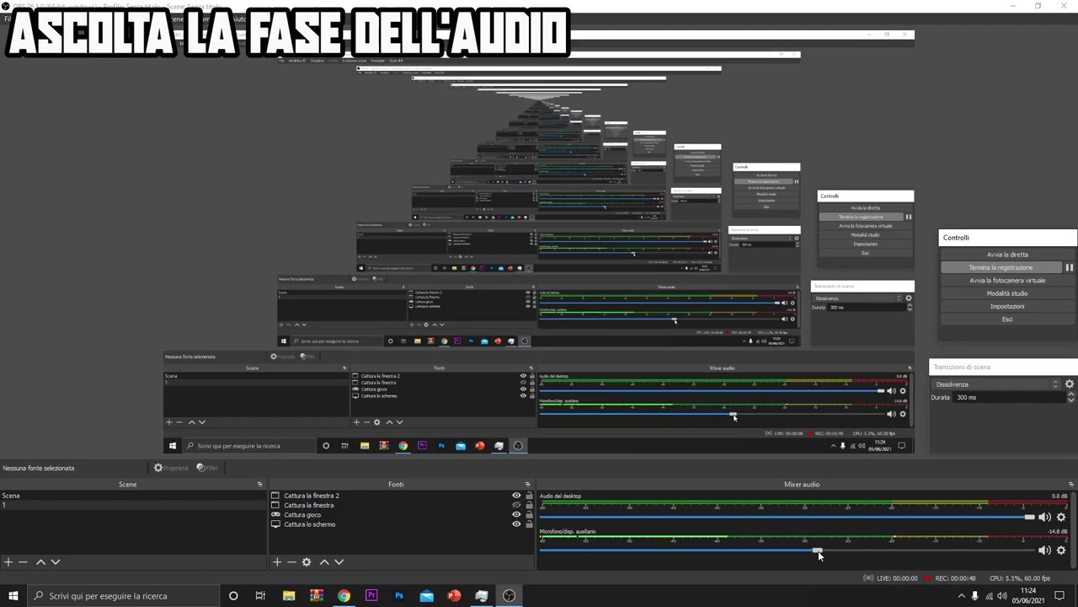
- Lower the microphone volume in the audio mixer to about -22.9 dB
{"action": "left_click_drag", "start_coordinate": [818, 550], "coordinate": [761, 557]}
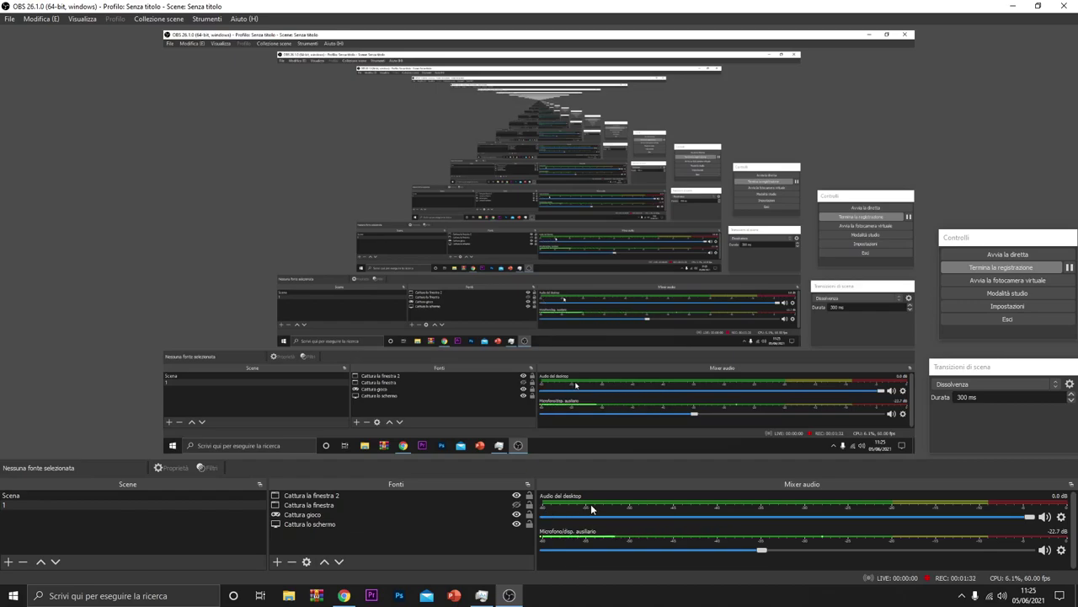
{"action": "left_click_drag", "start_coordinate": [763, 551], "coordinate": [759, 553]}
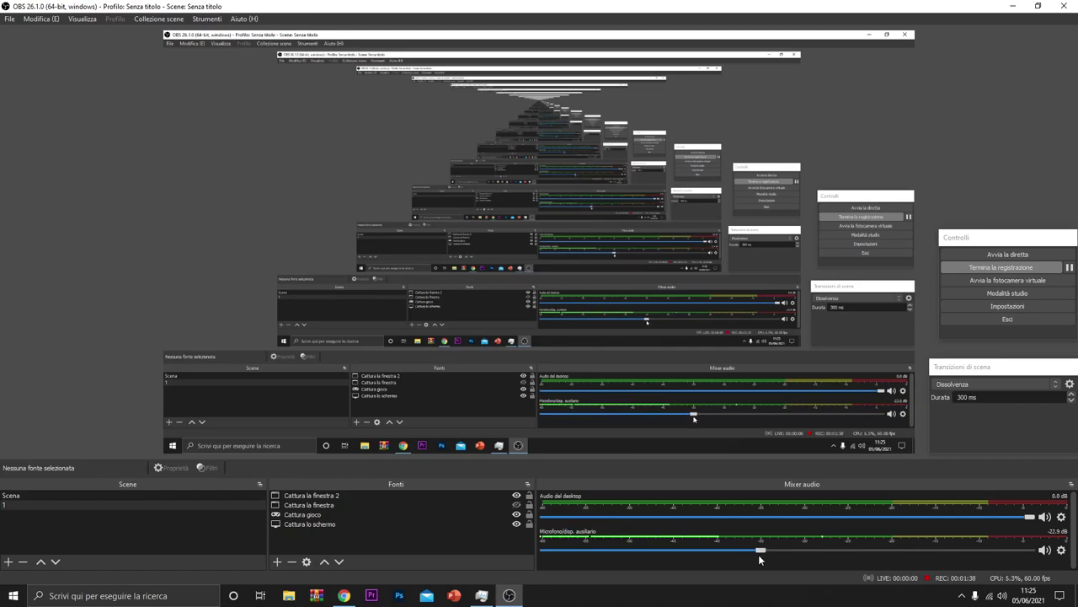
- Play the Epic Battle Music track from the desktop's MUSICA folder in Groove Musica, and return to OBS with it playing
{"action": "key", "text": "super+d"}
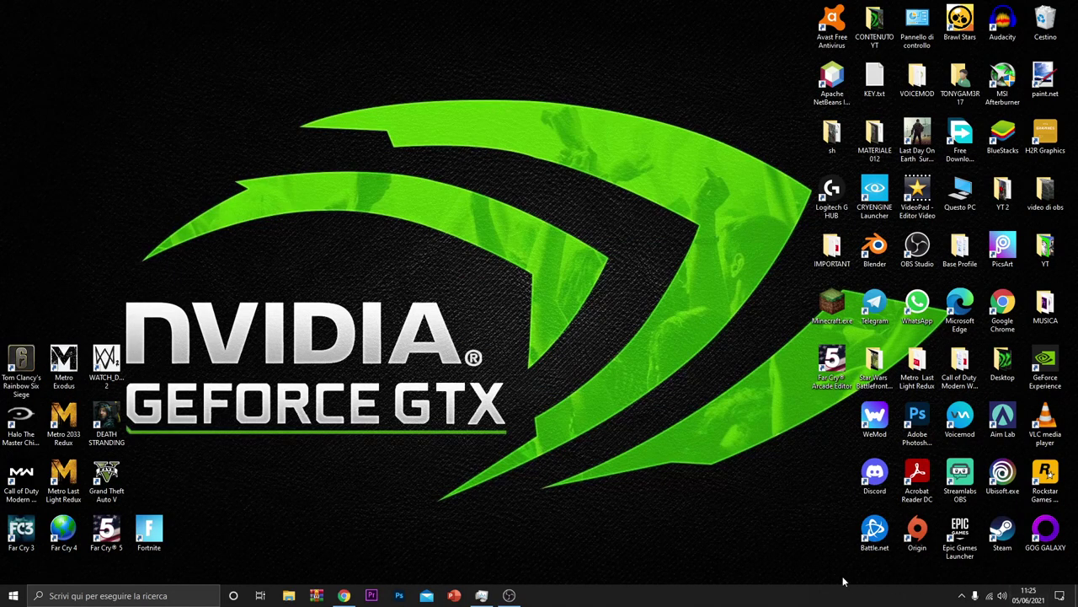
{"action": "double_click", "coordinate": [1045, 305]}
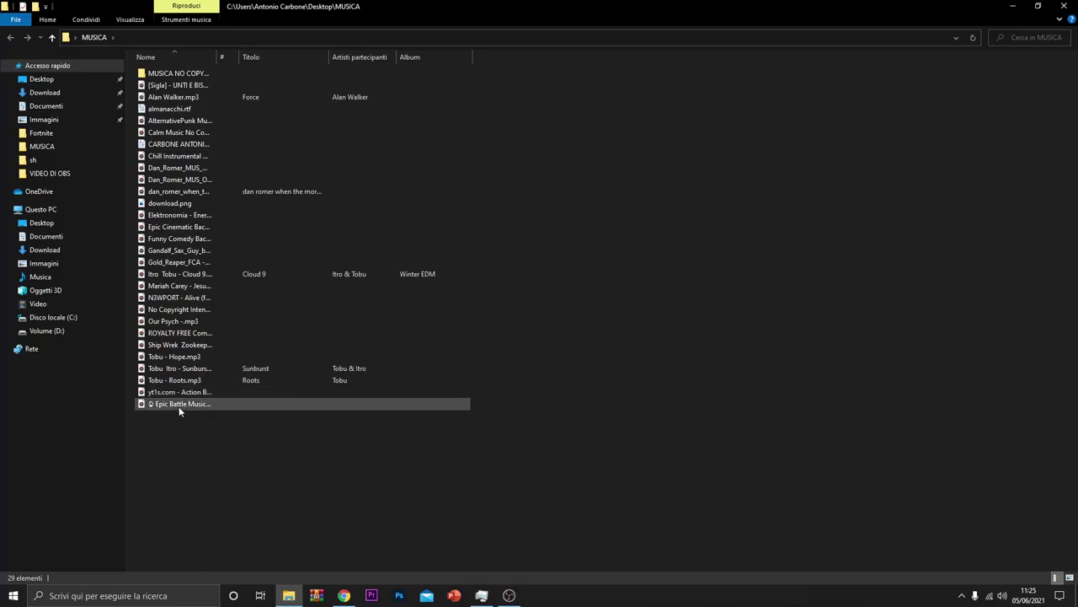
{"action": "double_click", "coordinate": [178, 405]}
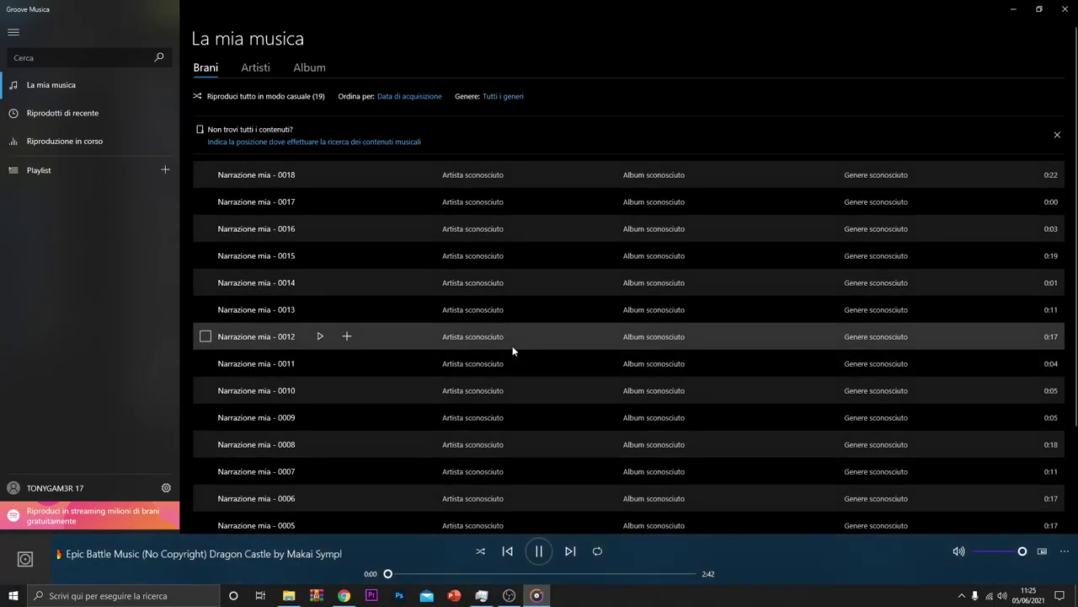
{"action": "left_click", "coordinate": [1014, 8]}
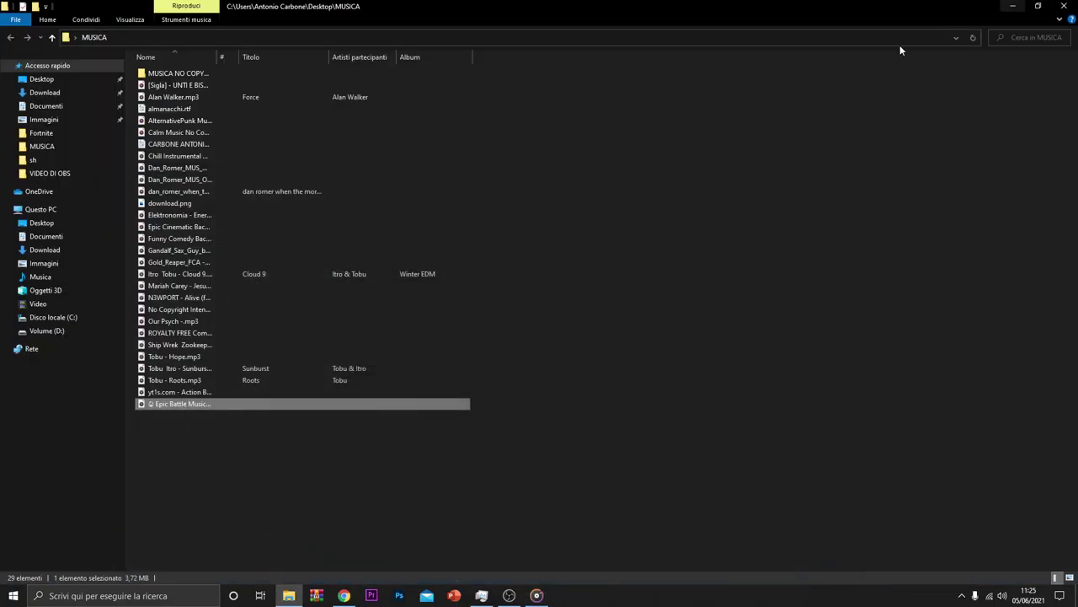
{"action": "left_click", "coordinate": [509, 595]}
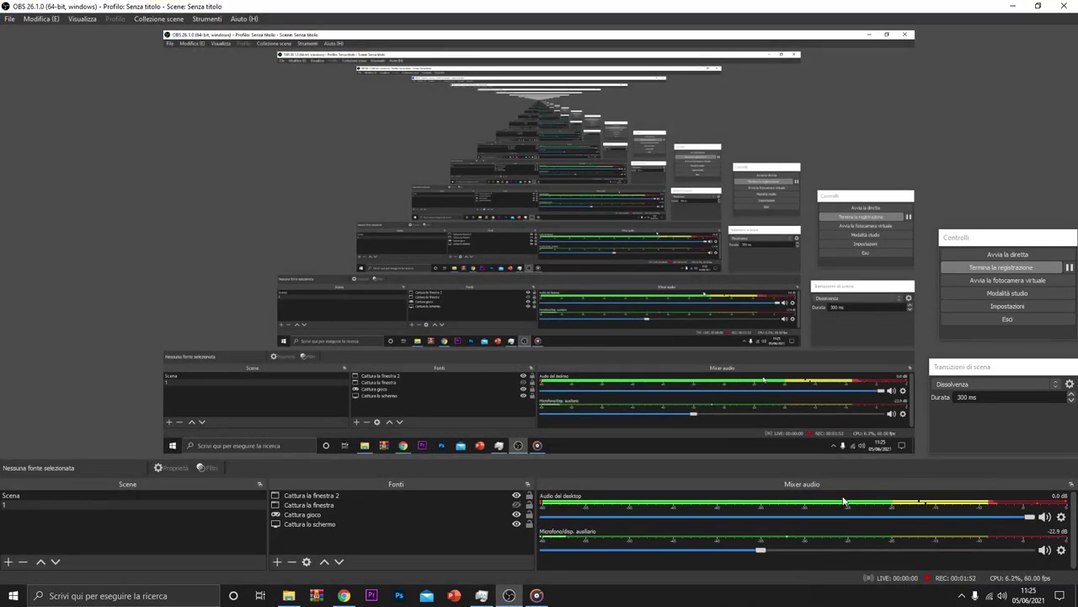
- Lower the desktop audio volume almost to minimum, and settle it at about -14.8 dB
{"action": "left_click_drag", "start_coordinate": [1031, 517], "coordinate": [556, 519]}
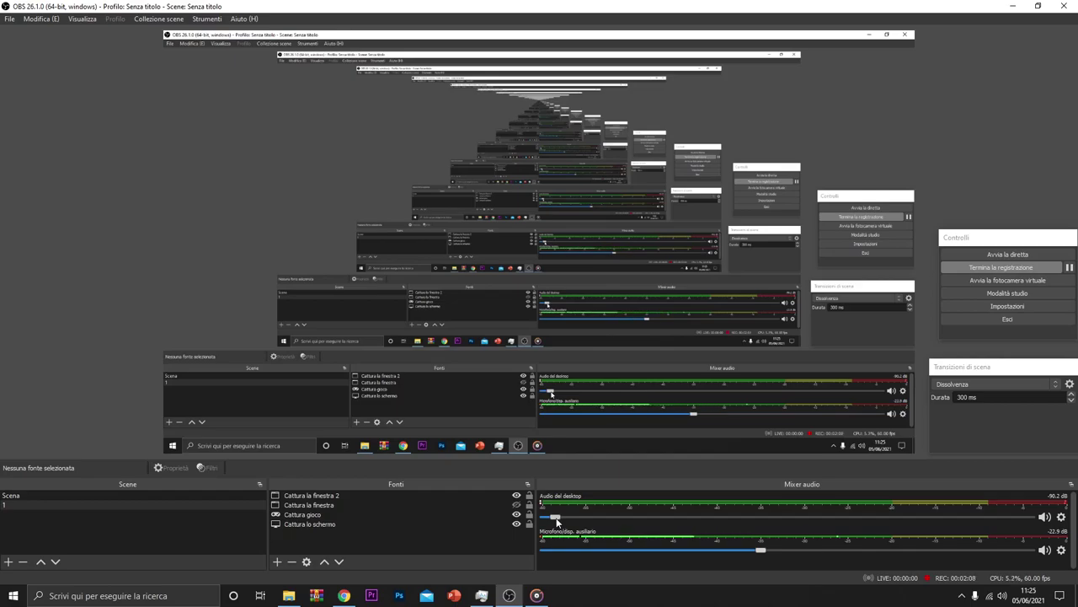
{"action": "left_click_drag", "start_coordinate": [556, 520], "coordinate": [821, 506]}
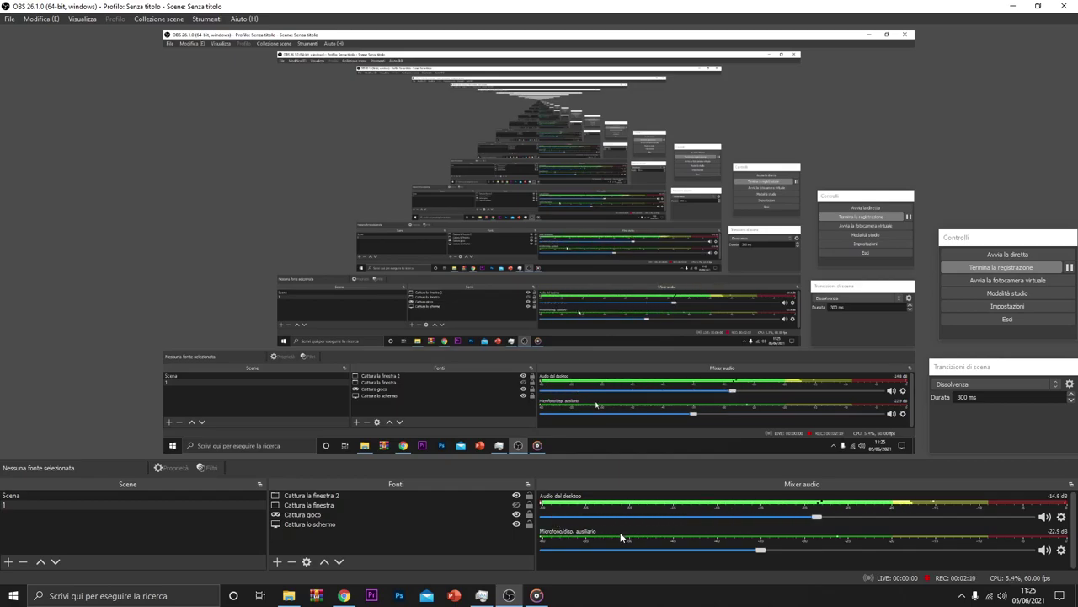
- Pause the track and close Groove Musica, and lower the desktop audio volume in OBS to -inf dB
{"action": "left_click", "coordinate": [537, 595]}
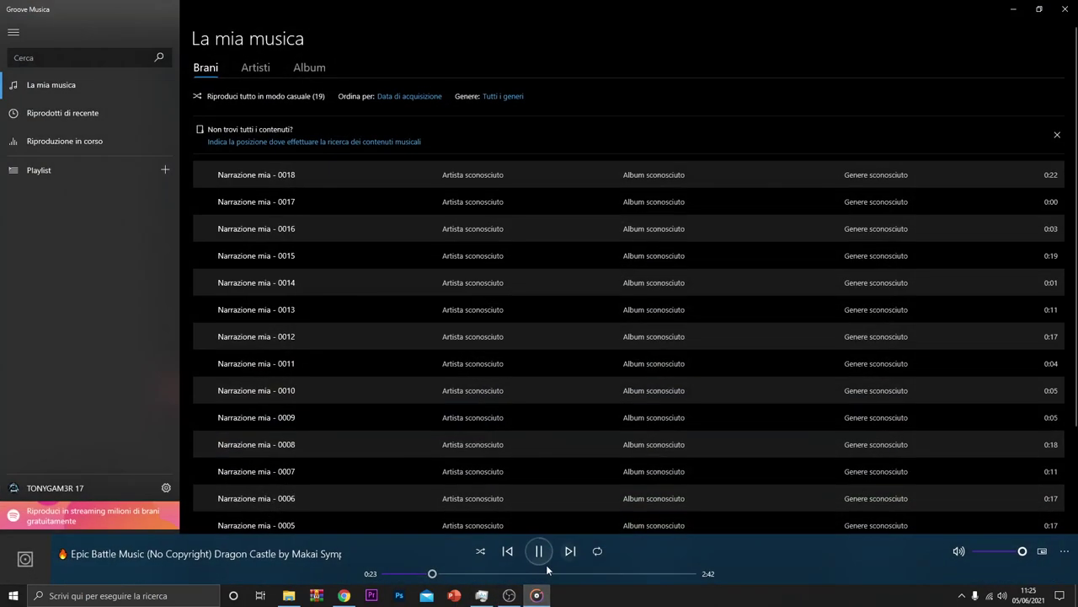
{"action": "left_click", "coordinate": [539, 551]}
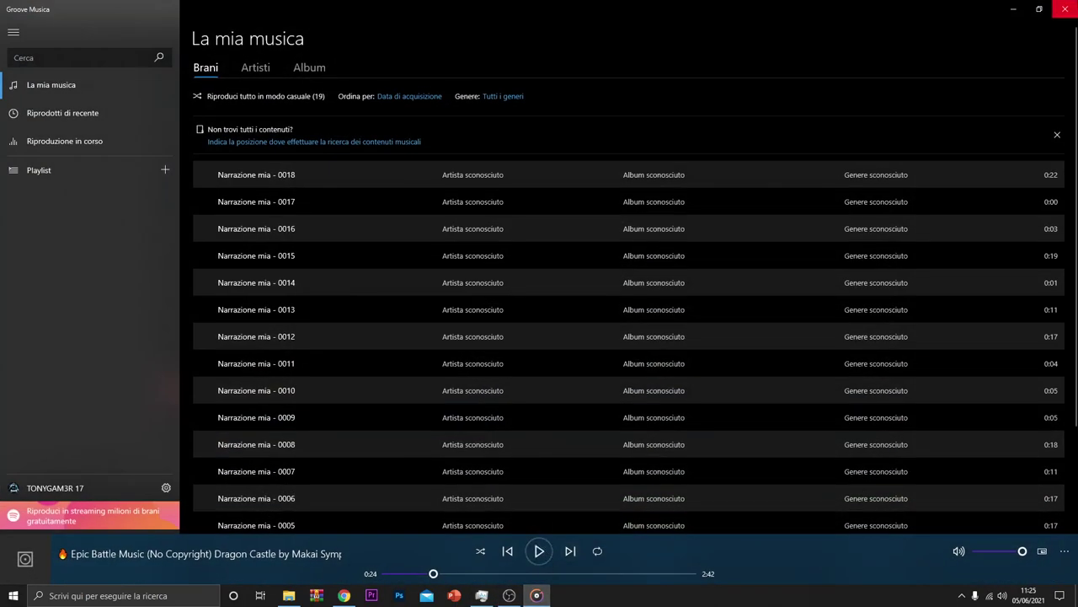
{"action": "left_click", "coordinate": [1065, 8]}
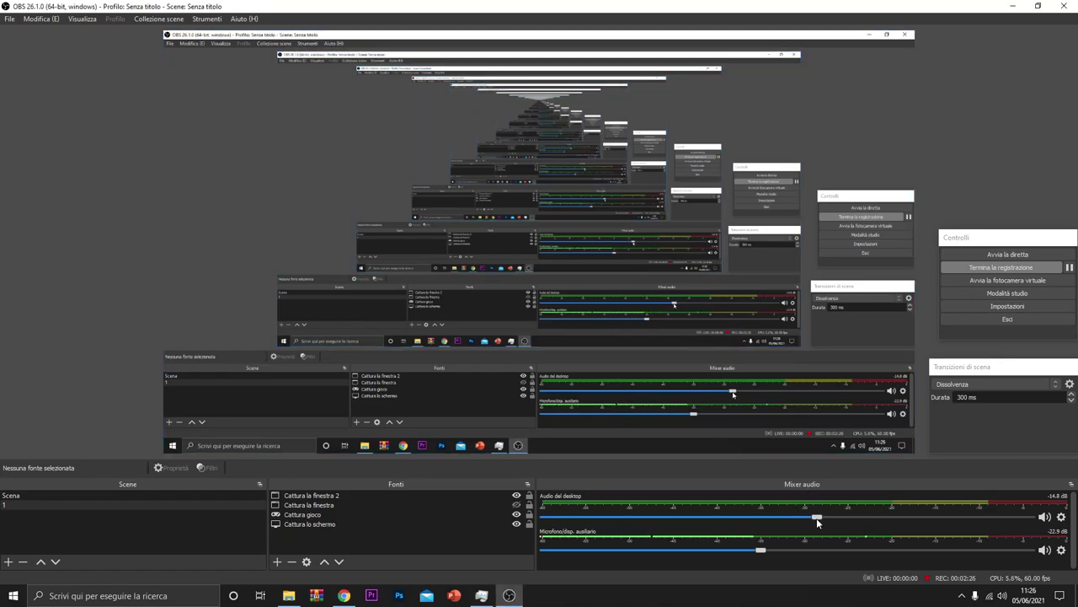
{"action": "left_click_drag", "start_coordinate": [816, 517], "coordinate": [537, 520]}
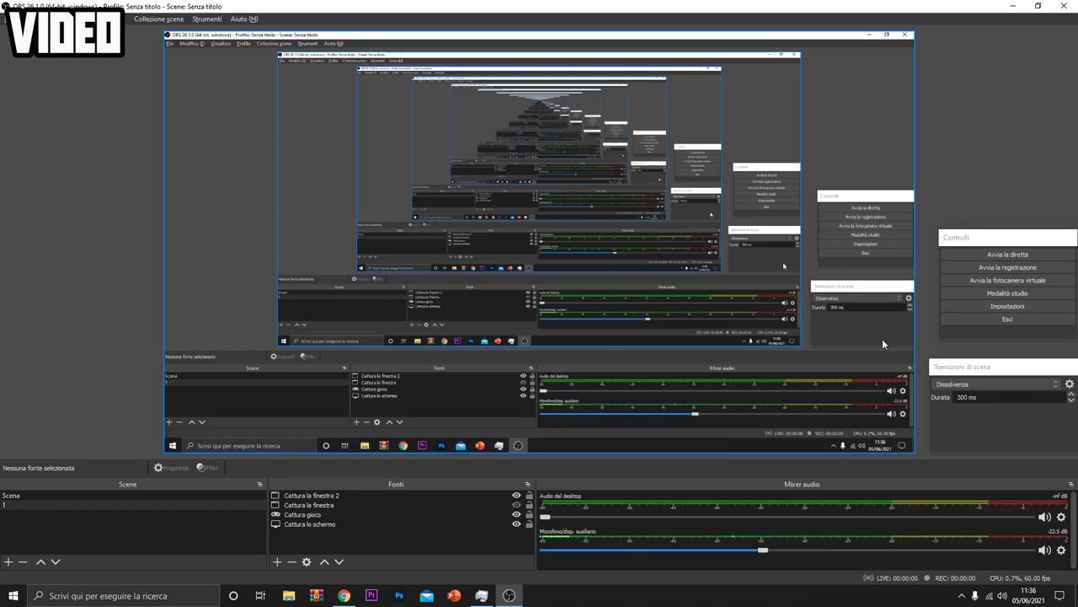
- In the output settings, keep the Avanzate output mode and set the streaming encoder to x264
{"action": "left_click", "coordinate": [1016, 310]}
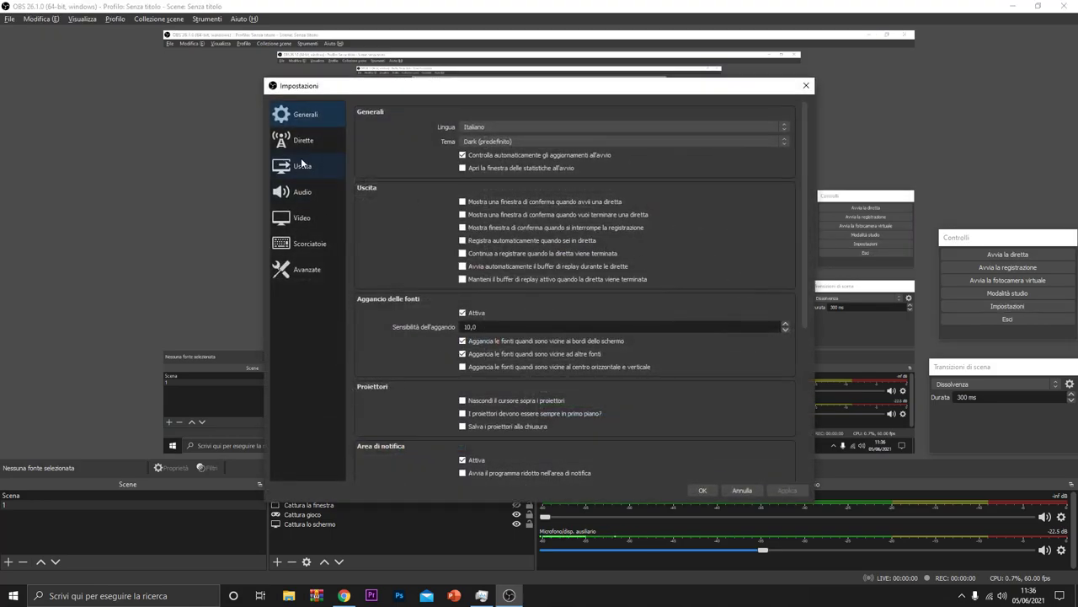
{"action": "left_click", "coordinate": [305, 165]}
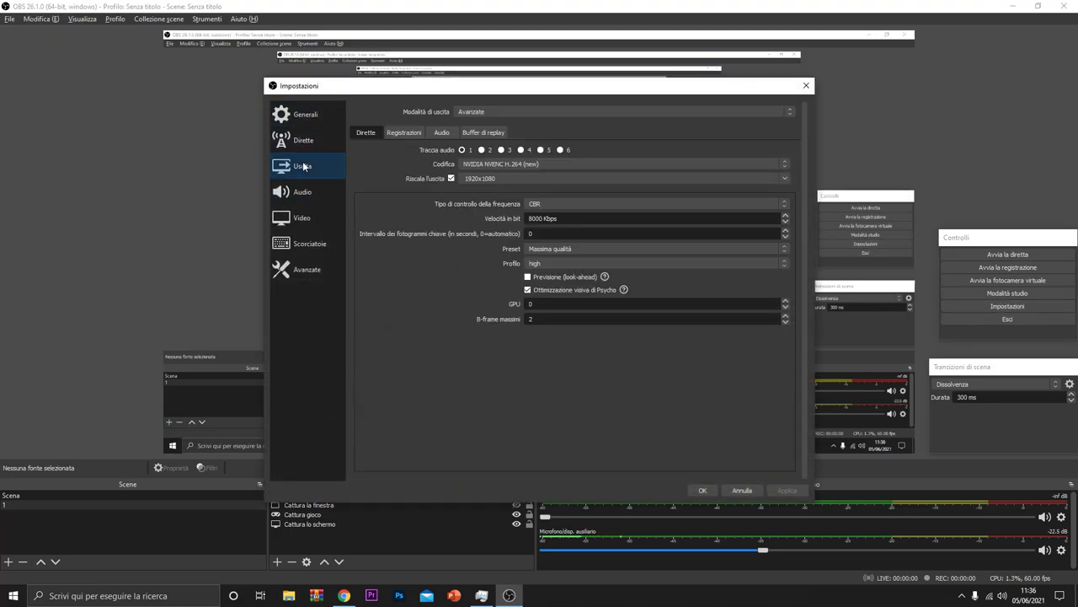
{"action": "left_click", "coordinate": [498, 115]}
{"action": "left_click", "coordinate": [492, 115]}
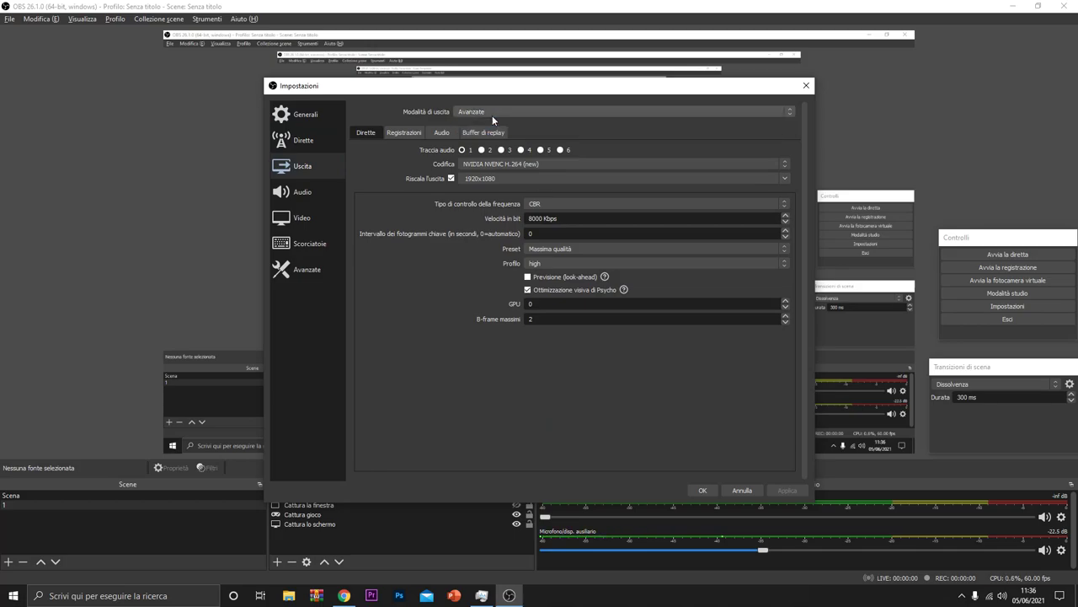
{"action": "left_click", "coordinate": [528, 164]}
{"action": "left_click", "coordinate": [470, 179]}
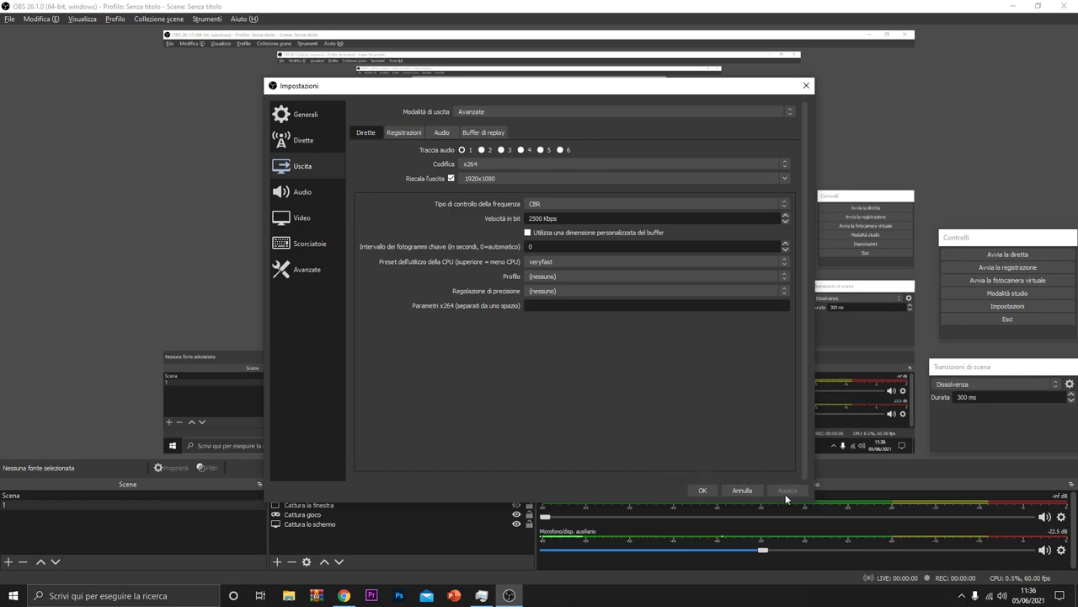
- In the recording output settings, choose mkv as the recording format and x264 as the encoder
{"action": "left_click", "coordinate": [409, 136]}
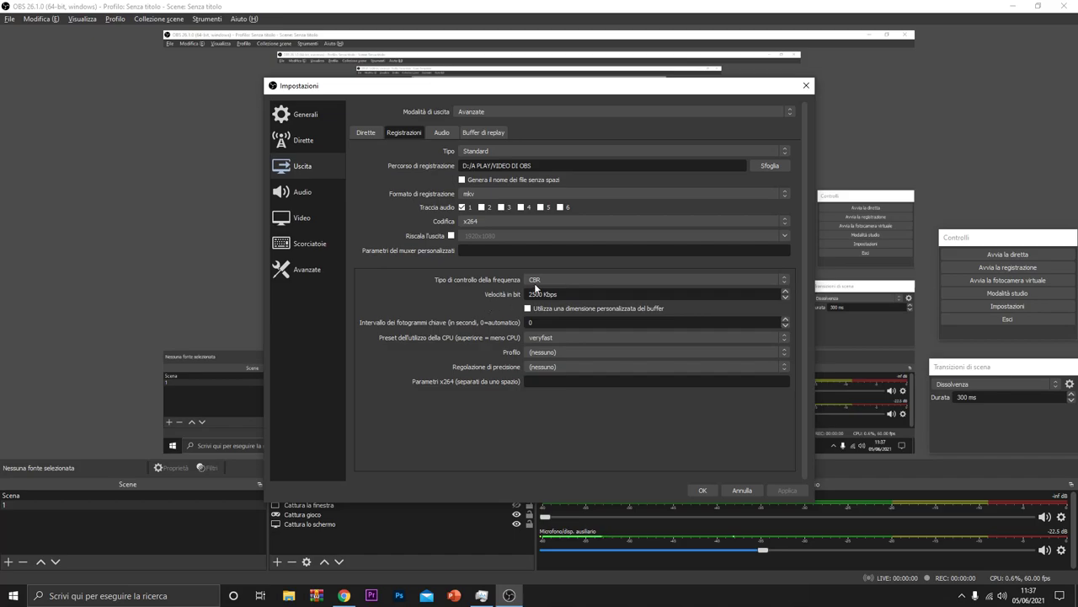
{"action": "left_click", "coordinate": [492, 195]}
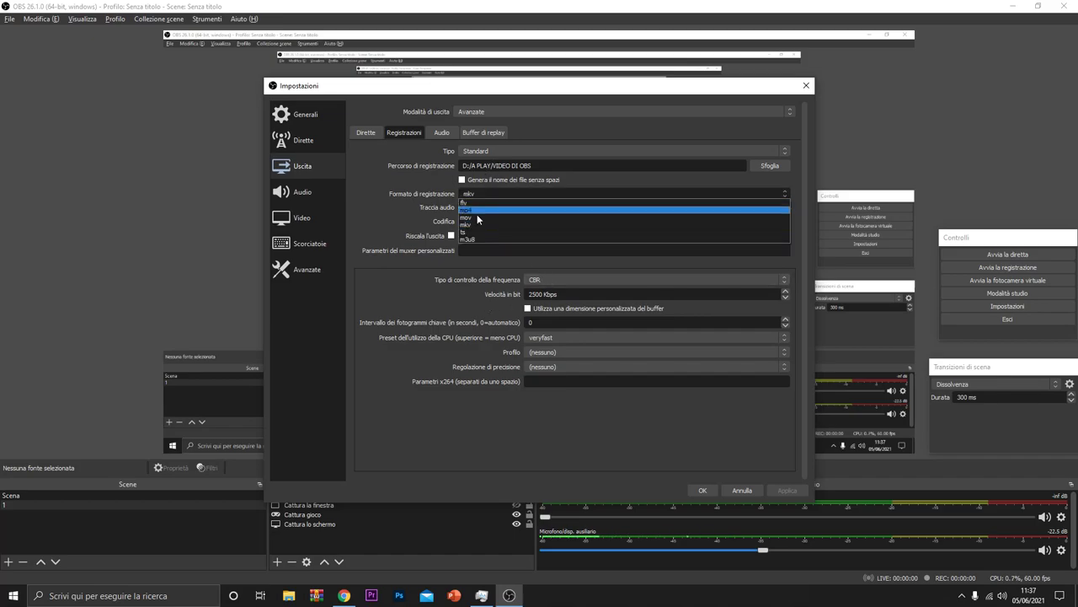
{"action": "left_click", "coordinate": [471, 225]}
{"action": "left_click", "coordinate": [494, 223]}
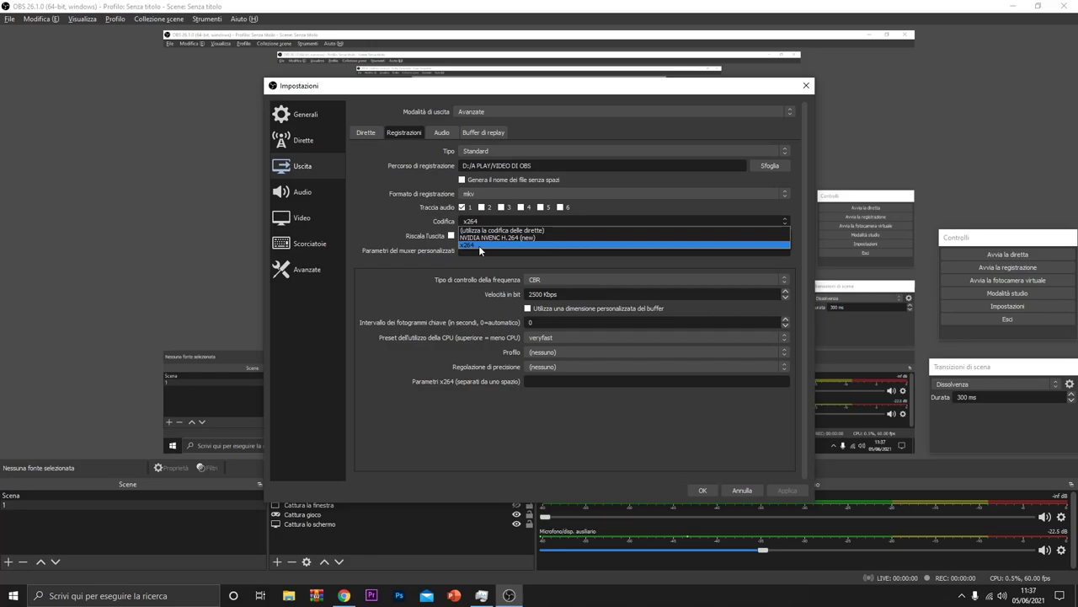
{"action": "left_click", "coordinate": [478, 245]}
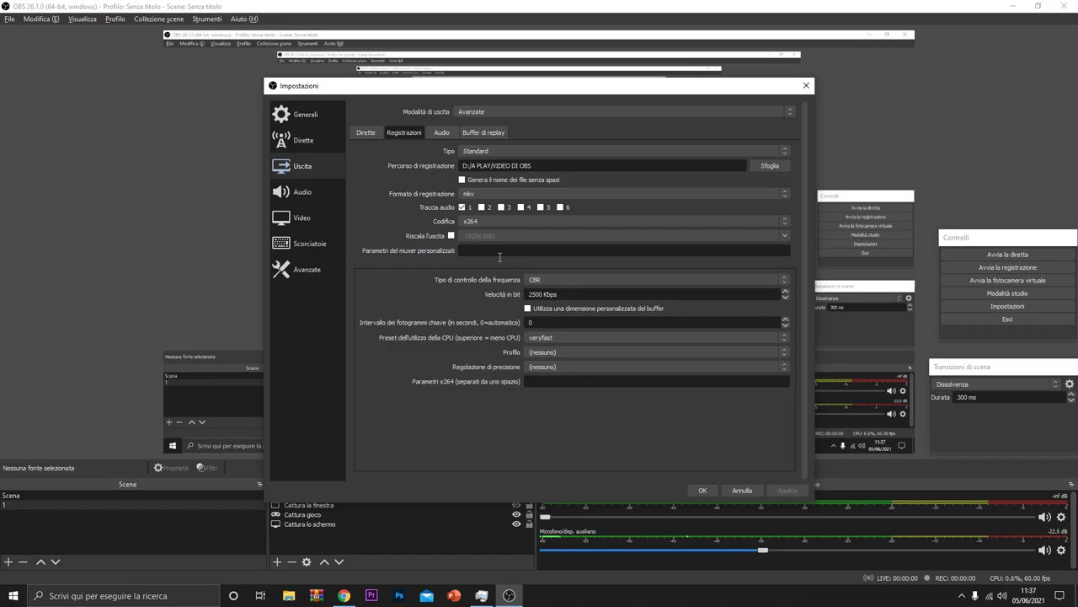
- Set the recording bitrate to 9000 Kbps and apply the change
{"action": "double_click", "coordinate": [537, 294]}
{"action": "type", "text": "9000"}
{"action": "left_click", "coordinate": [787, 490]}
- Keep the recording's CPU usage preset at veryfast and its tuning at (nessuno), and confirm the settings
{"action": "left_click", "coordinate": [550, 338]}
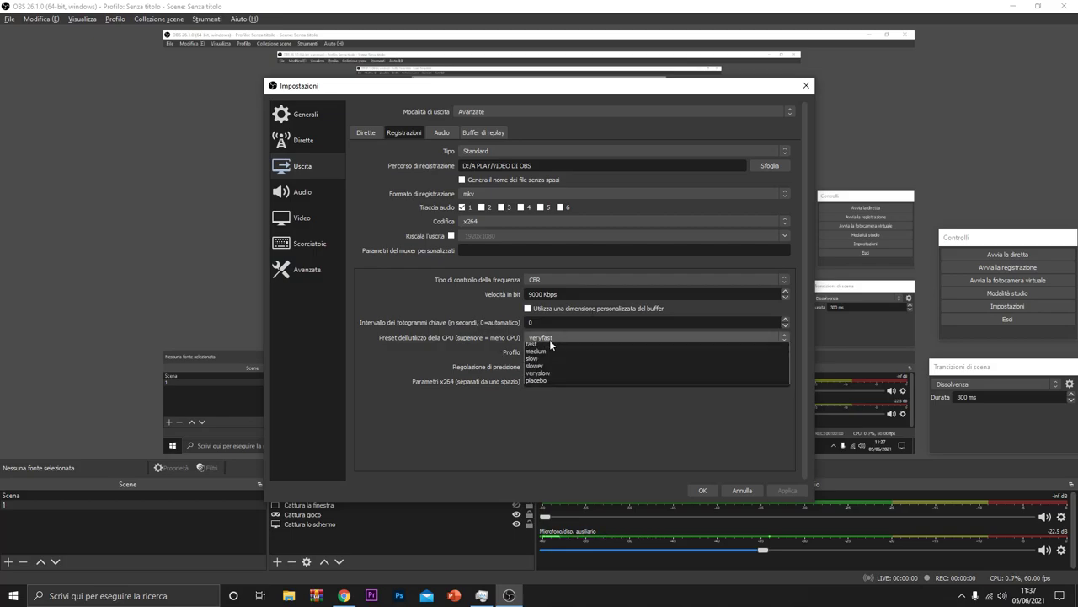
{"action": "left_click", "coordinate": [553, 337]}
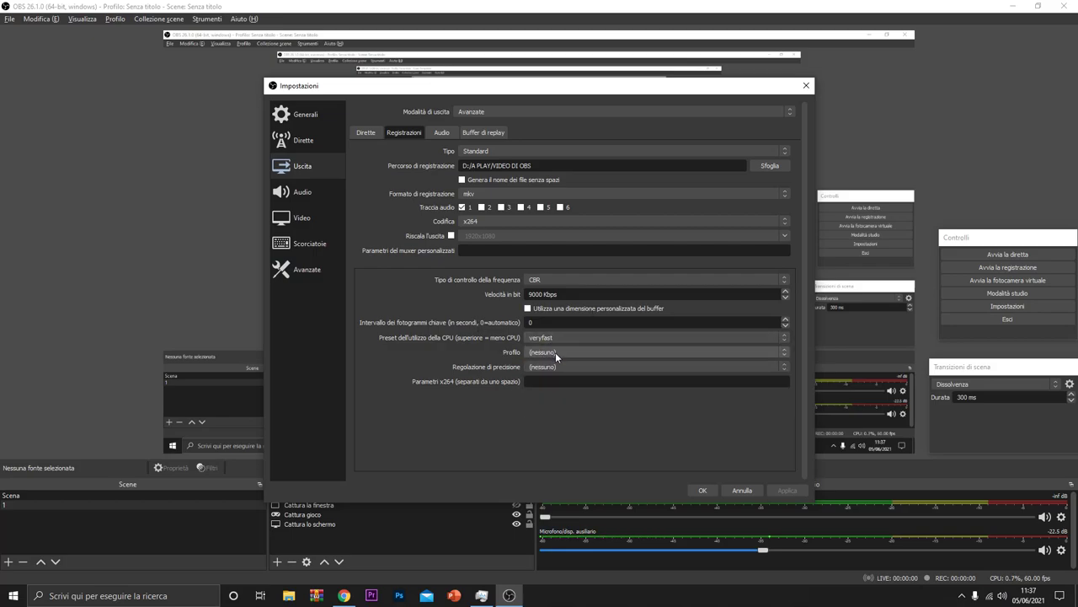
{"action": "left_click", "coordinate": [556, 368]}
{"action": "left_click", "coordinate": [555, 365]}
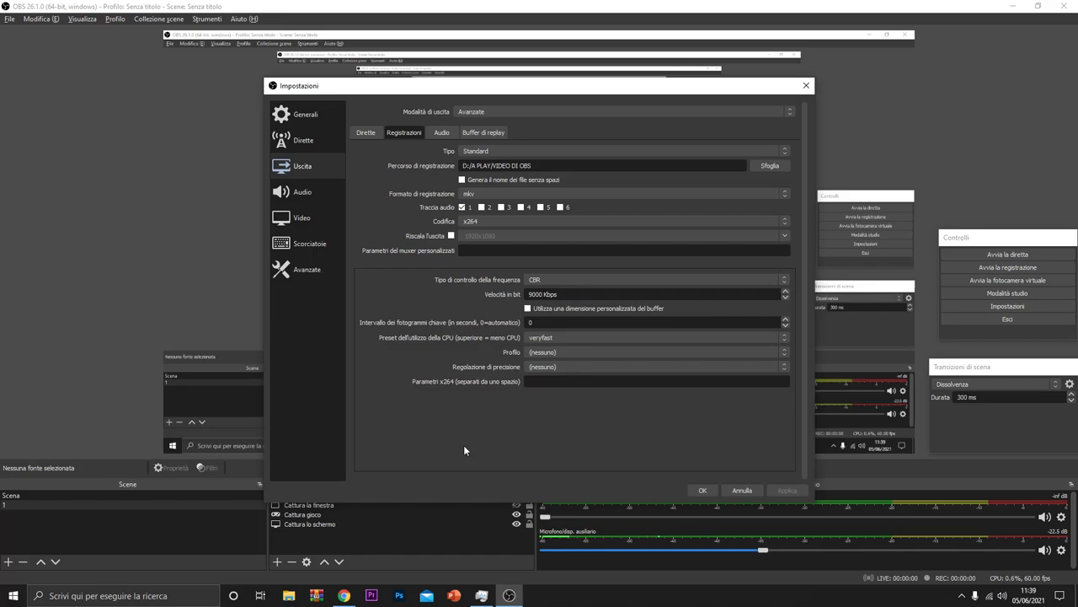
{"action": "left_click", "coordinate": [703, 489]}
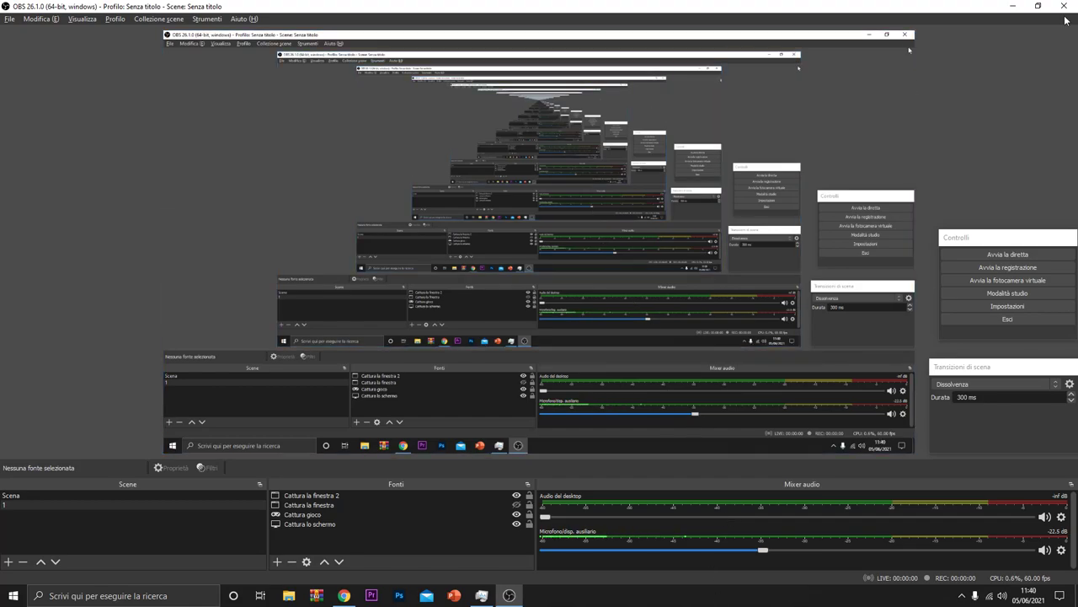
- Minimize OBS, switch to Chrome, and look over the videos uploaded to the open YouTube channel
{"action": "left_click", "coordinate": [1014, 6]}
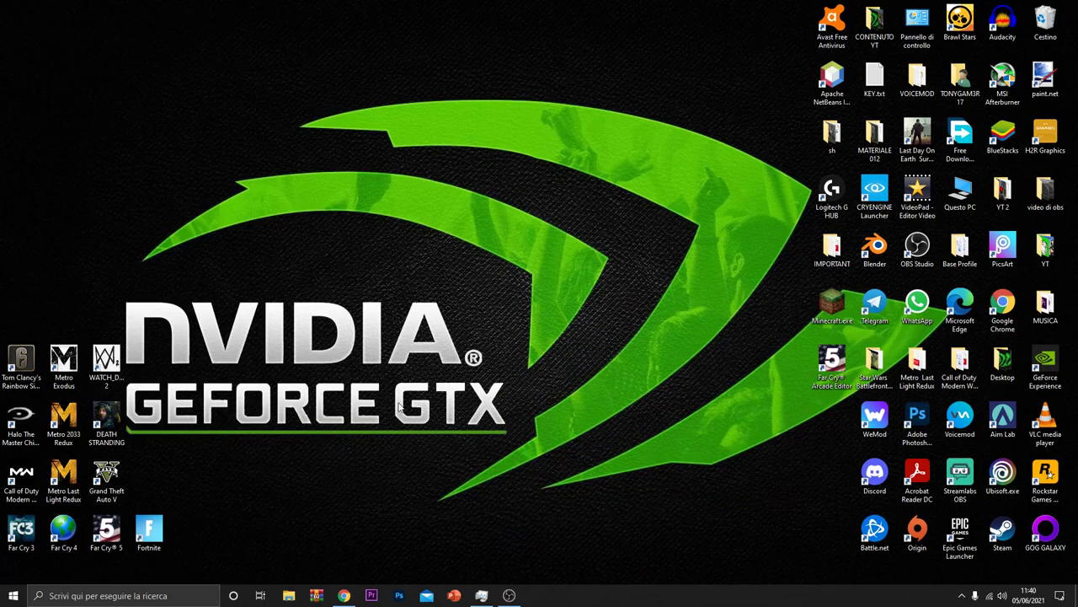
{"action": "left_click", "coordinate": [343, 595]}
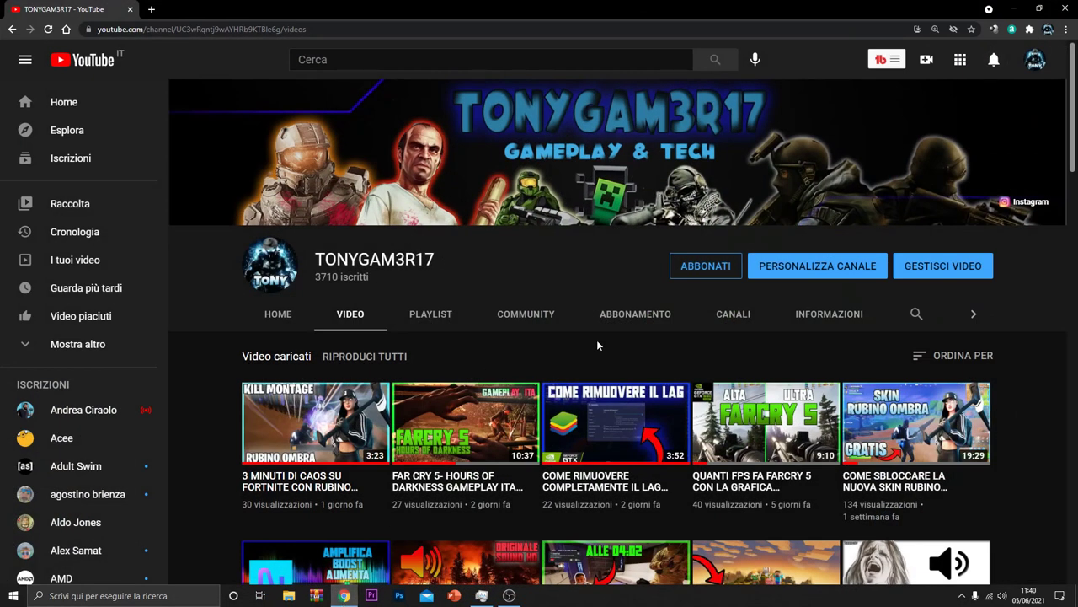
{"action": "scroll", "coordinate": [595, 345], "scroll_direction": "down", "scroll_amount": 2}
{"action": "scroll", "coordinate": [595, 346], "scroll_direction": "up", "scroll_amount": 2}
{"action": "mouse_move", "coordinate": [296, 447]}
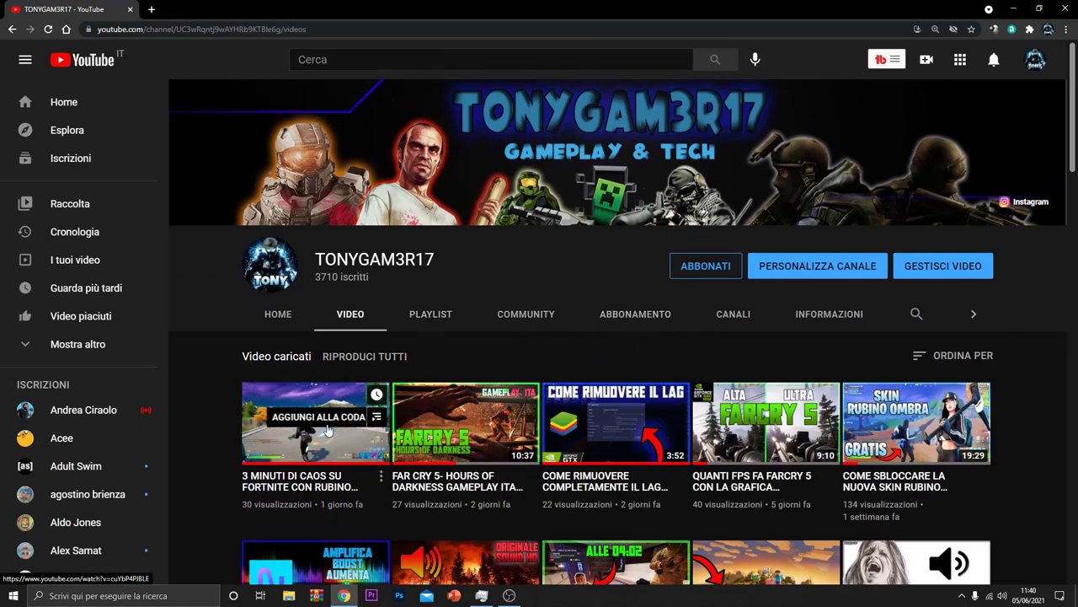